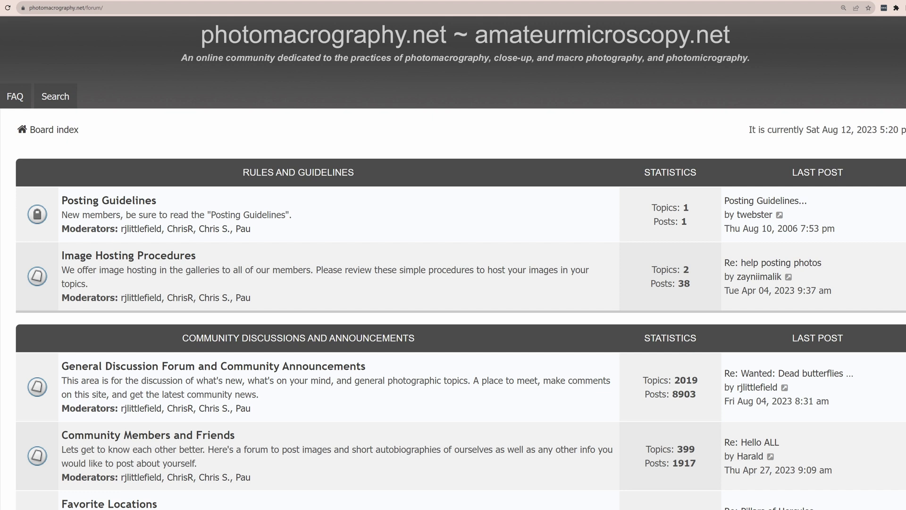
Scroll down the photomacrography.net board index past the Image Galleries section.
scroll(453, 255, "down", 10)
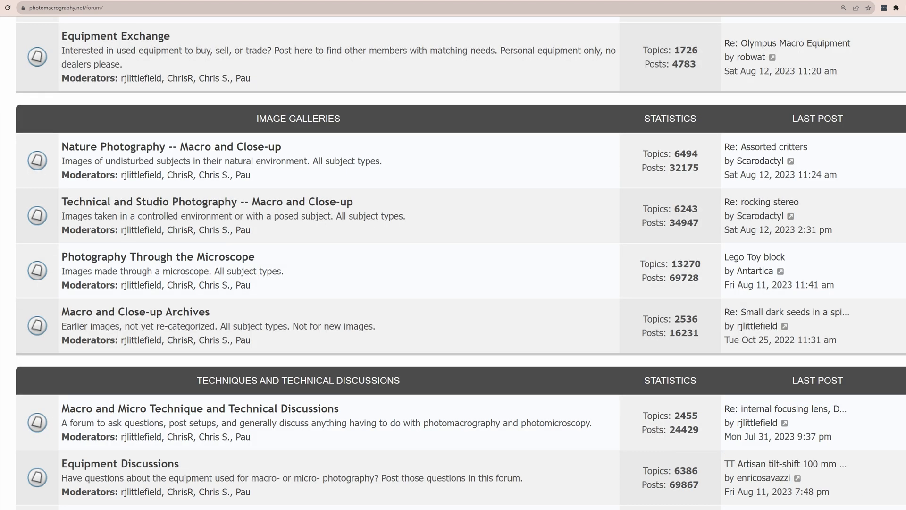
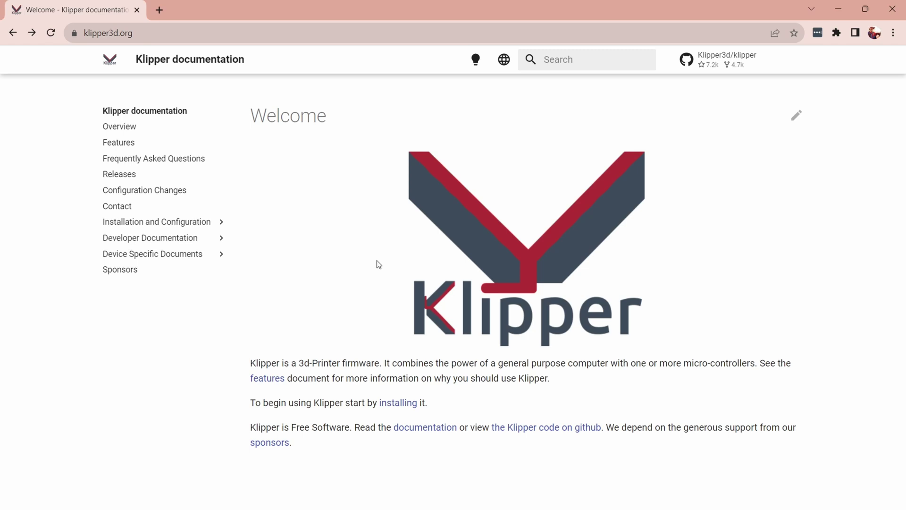
Browse the Klipper docs Overview, Features, FAQ and Releases pages, ending on Features.
left_click(112, 128)
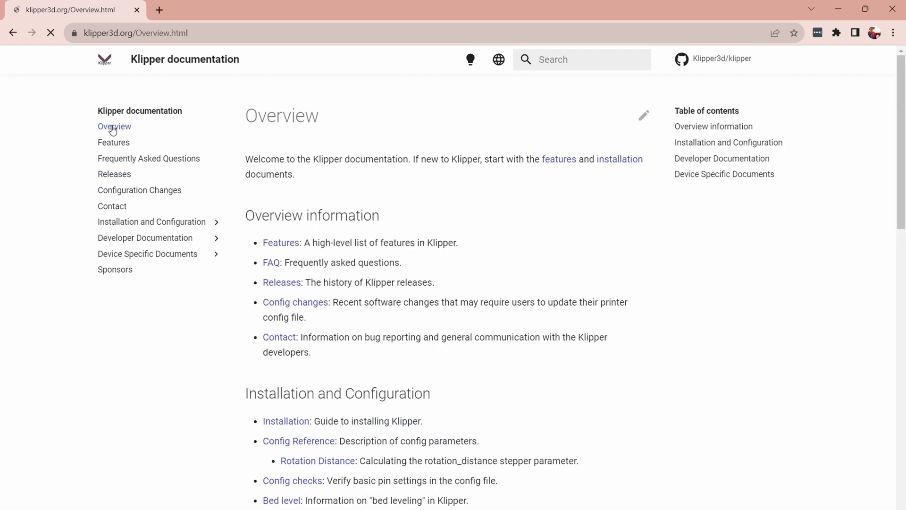
left_click(114, 143)
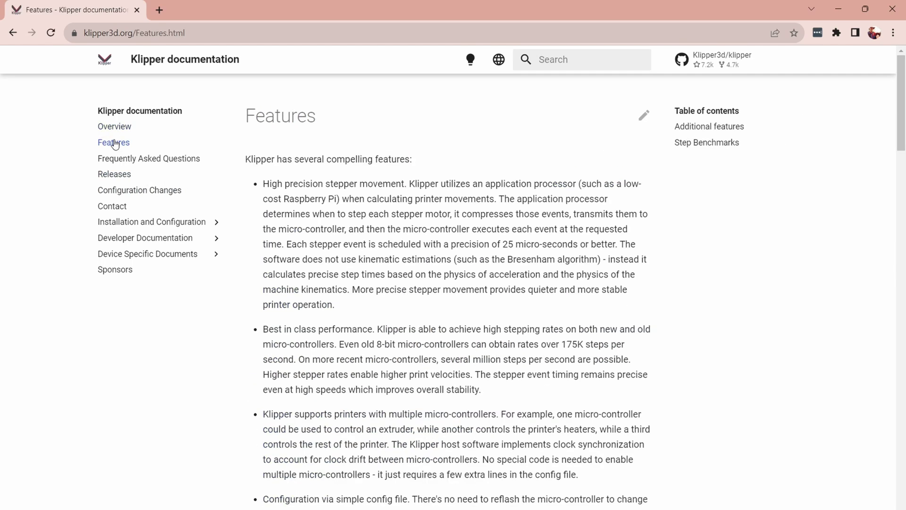
left_click(122, 161)
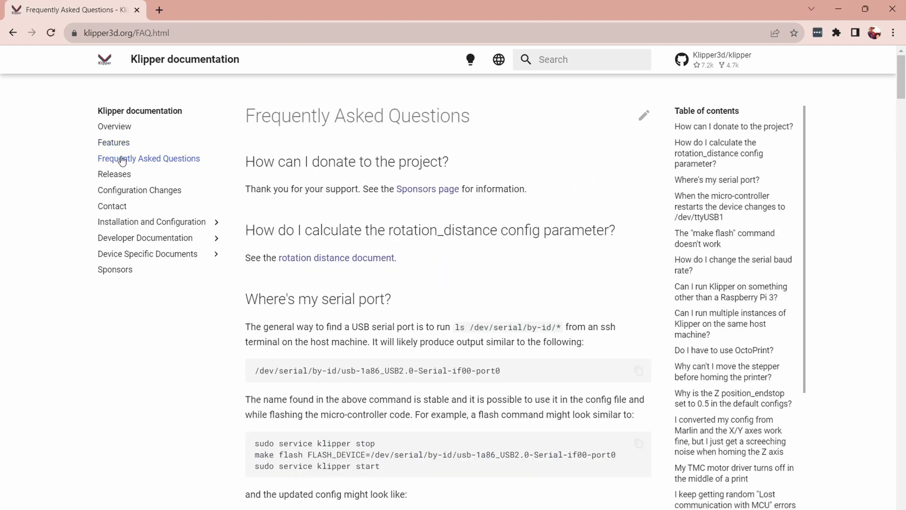
left_click(122, 177)
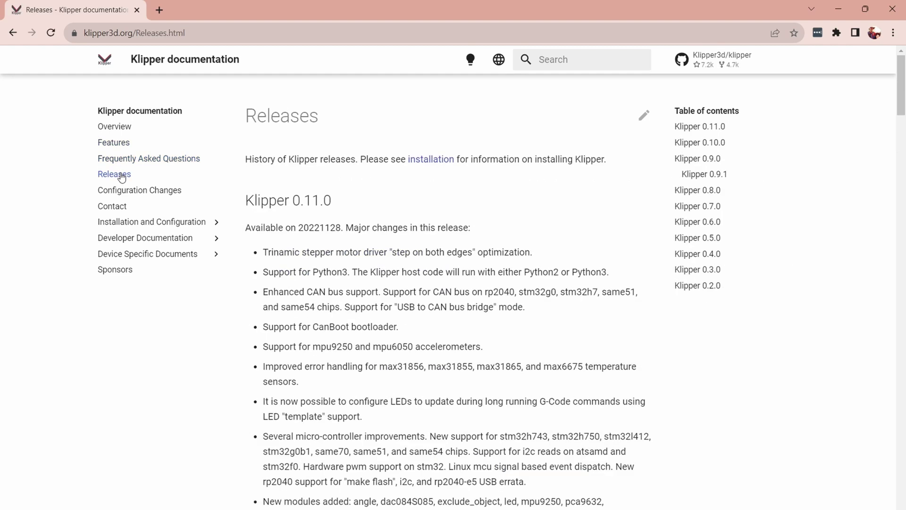
left_click(119, 130)
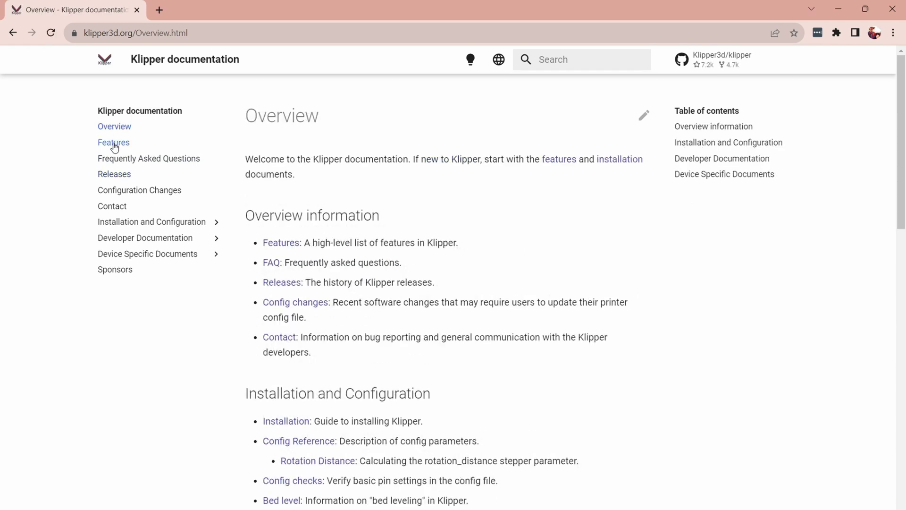
left_click(114, 143)
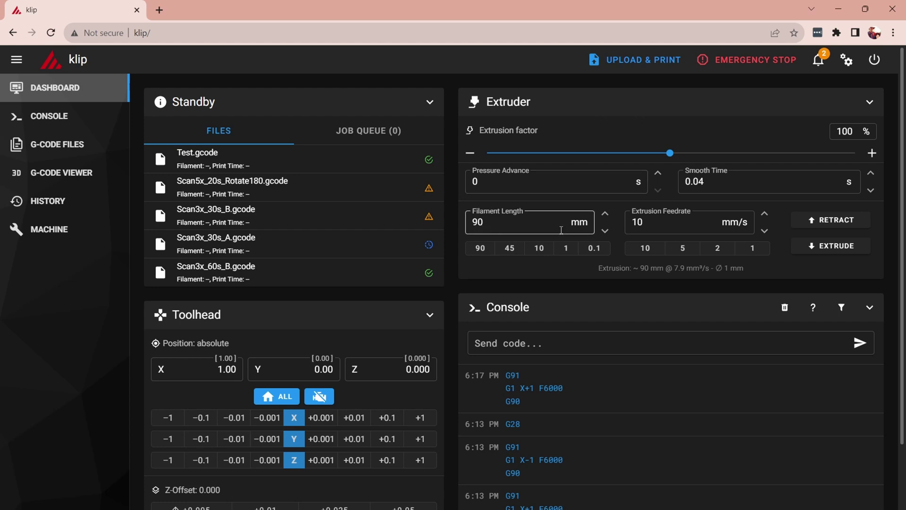
Select the 45 mm Filament Length preset in the Extruder panel.
left_click(509, 249)
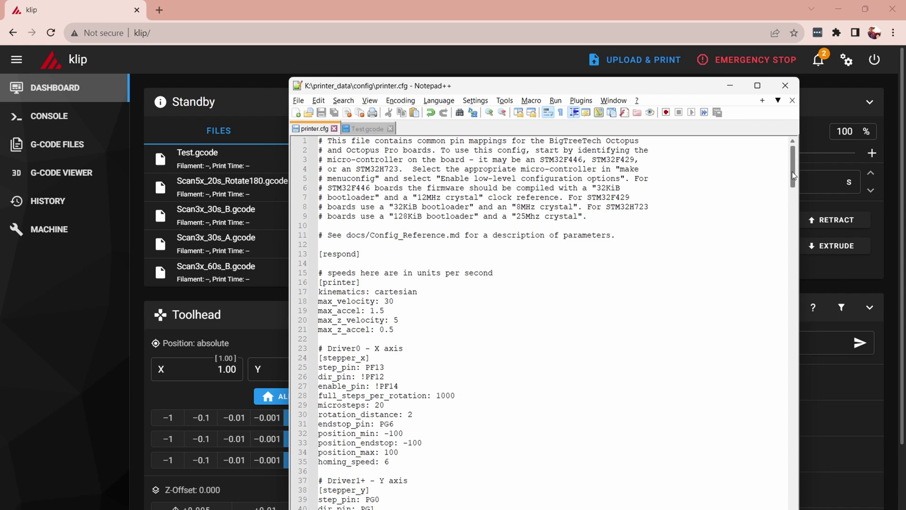
Scroll printer.cfg in Notepad++ down to the [homing_override] section.
left_click_drag(794, 167, 795, 178)
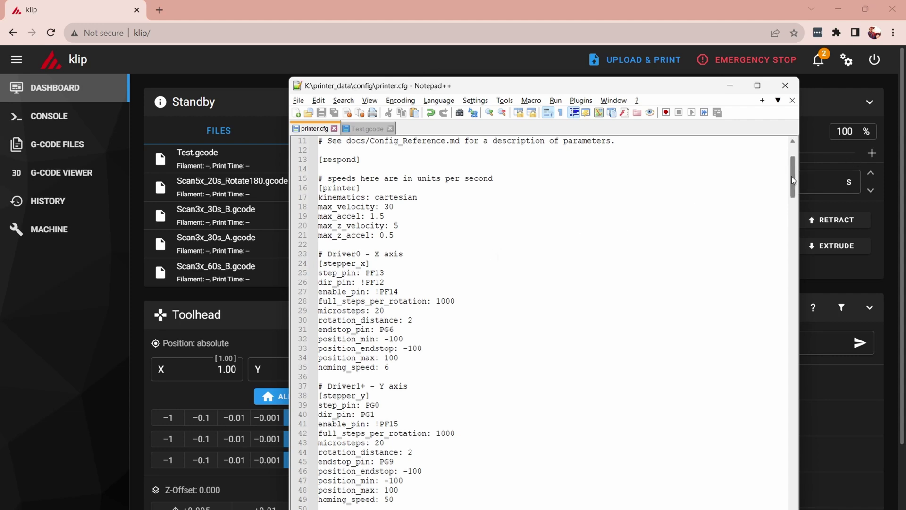
left_click_drag(792, 177, 798, 241)
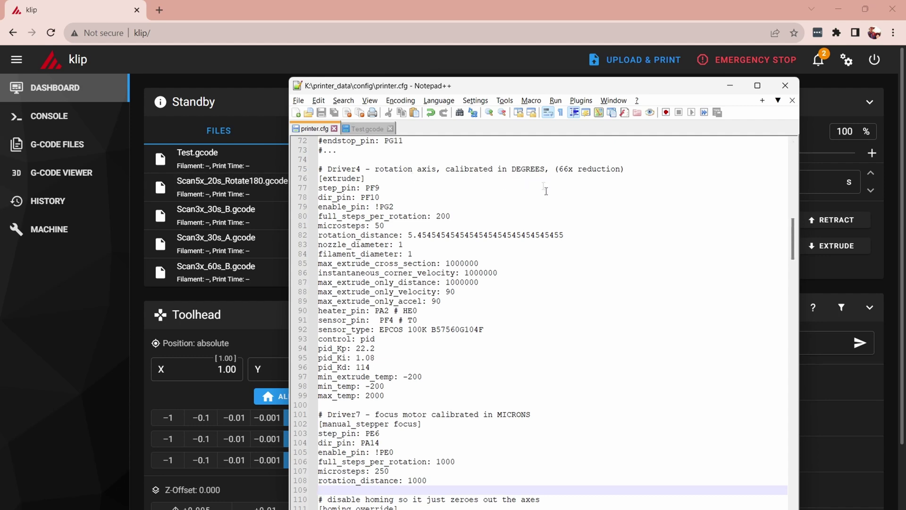
scroll(549, 197, "down", 7)
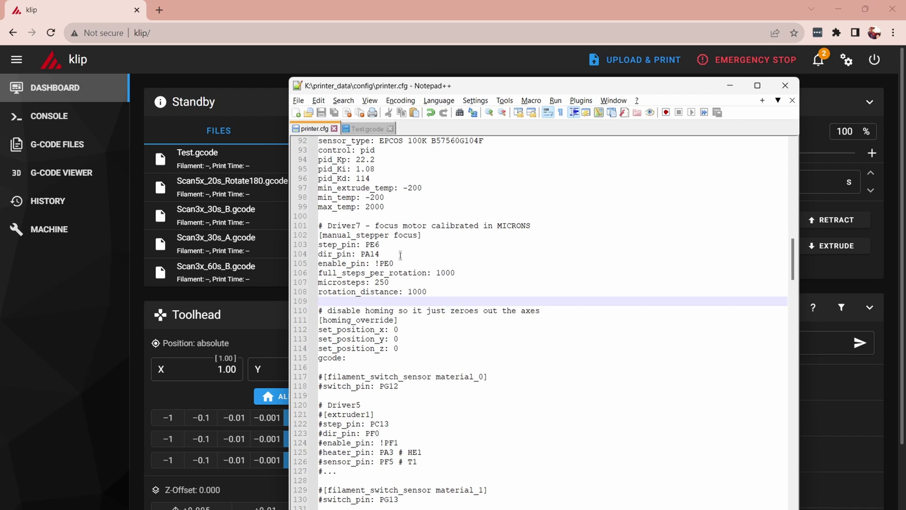
Back in Mainsail, home all axes with Home ALL so X, Y and Z read 0.
key("alt+Tab")
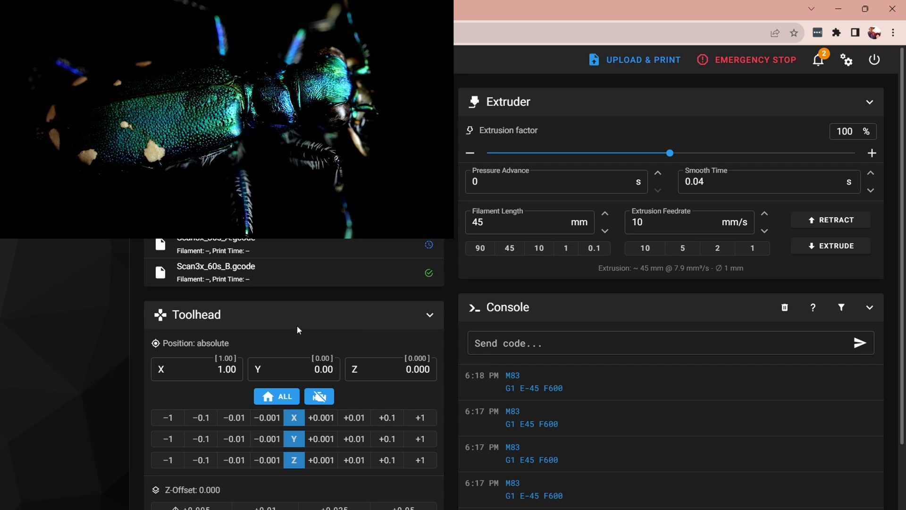
left_click(272, 399)
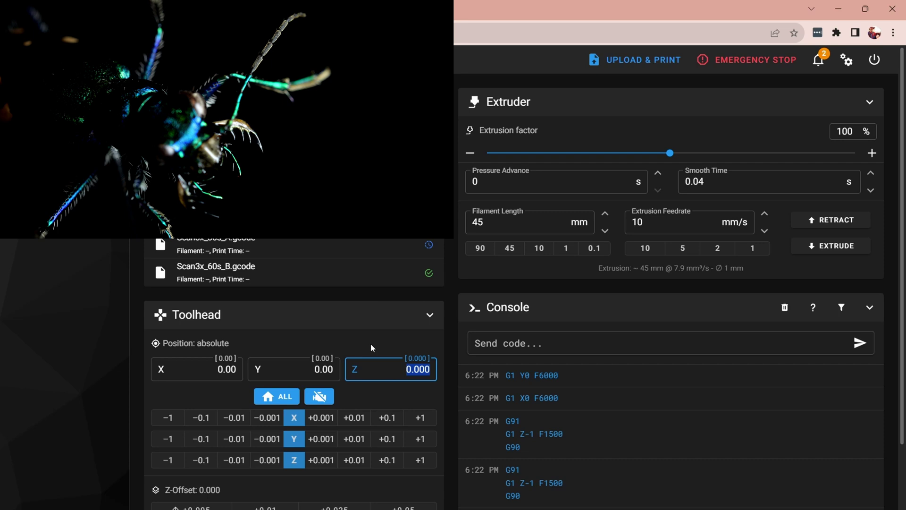
left_click(420, 418)
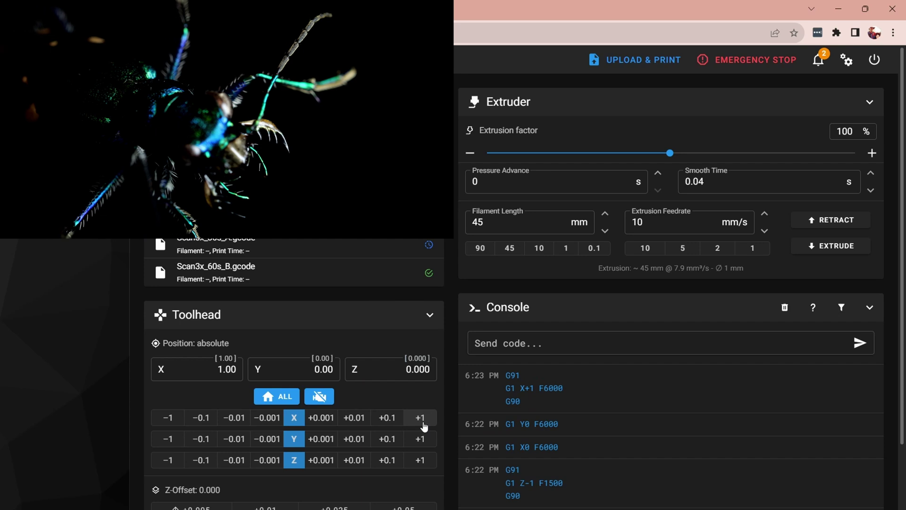
left_click(421, 419)
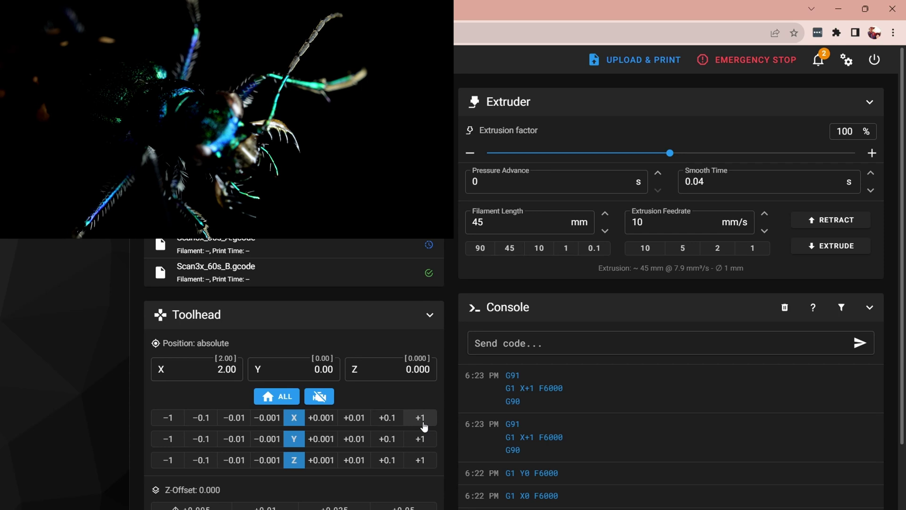
left_click(423, 445)
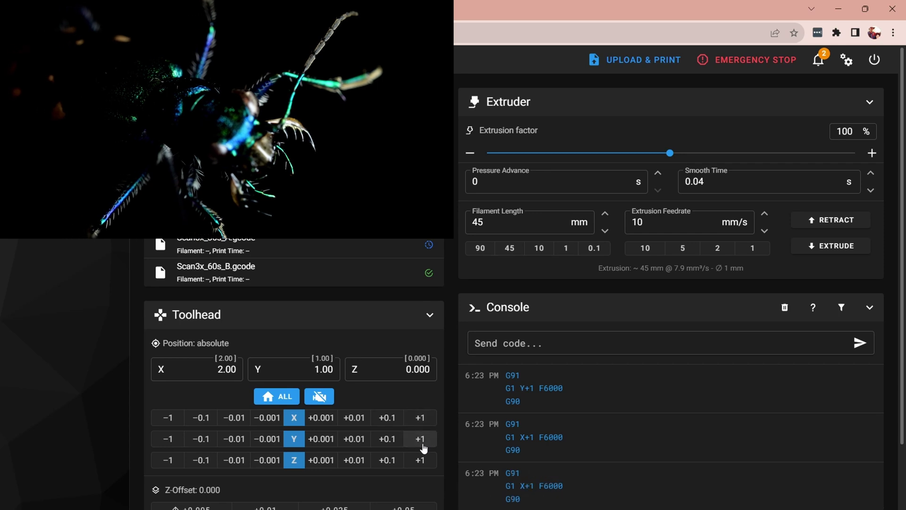
left_click(385, 462)
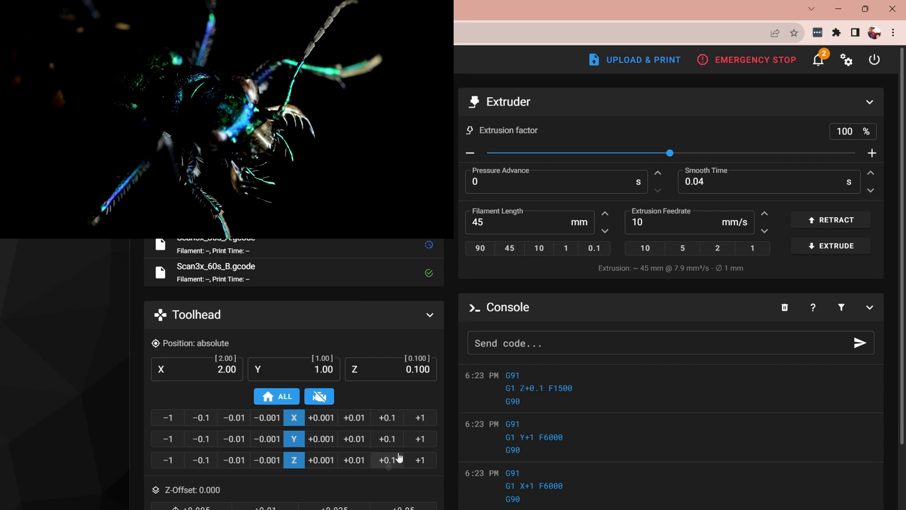
left_click(388, 440)
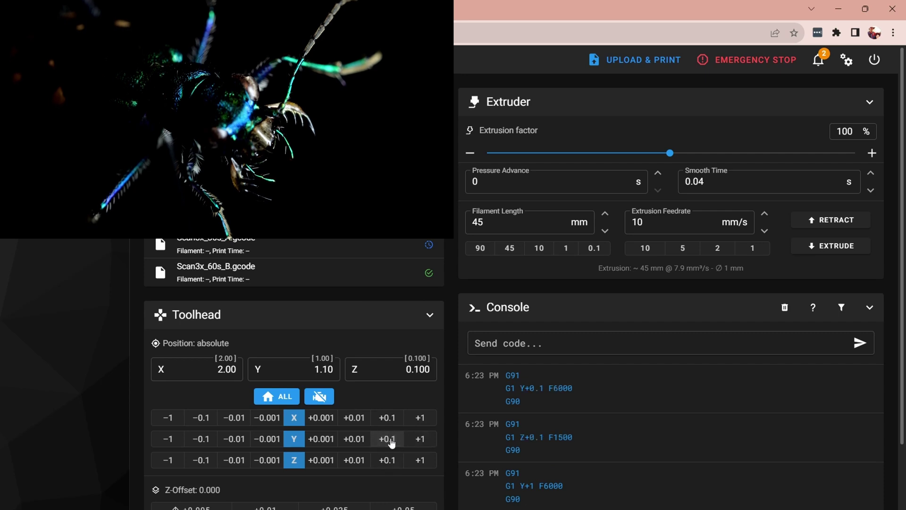
left_click(390, 440)
left_click(390, 440)
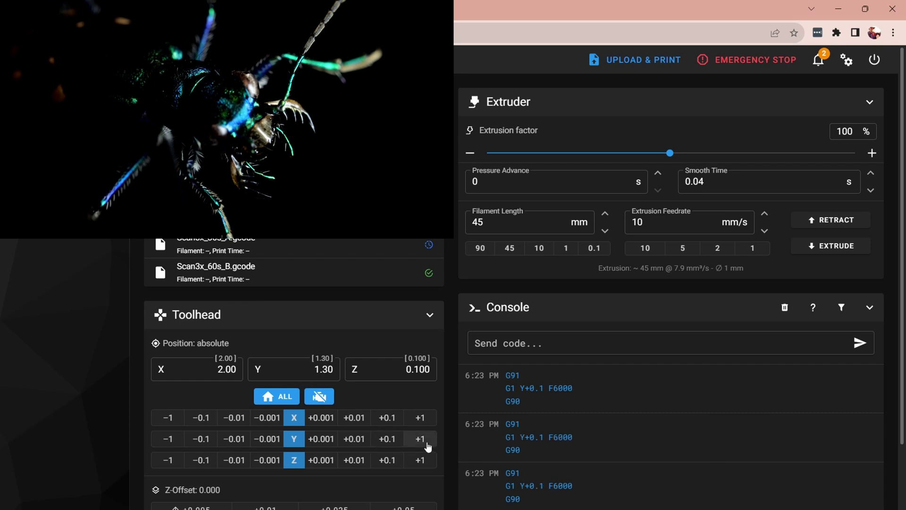
left_click(426, 443)
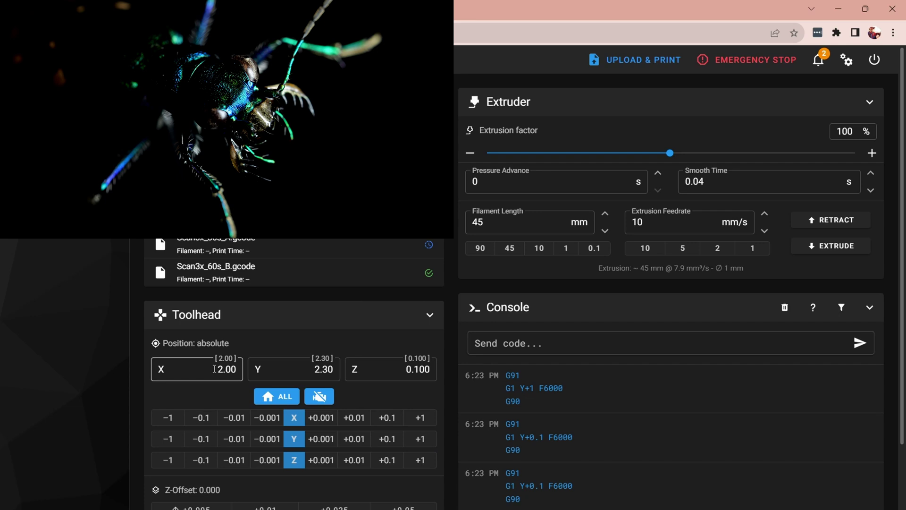
left_click(306, 370)
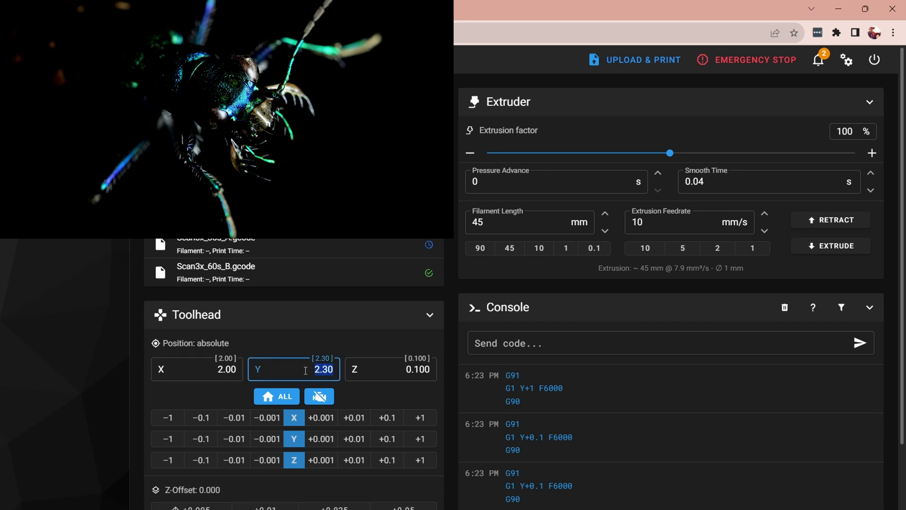
left_click(398, 373)
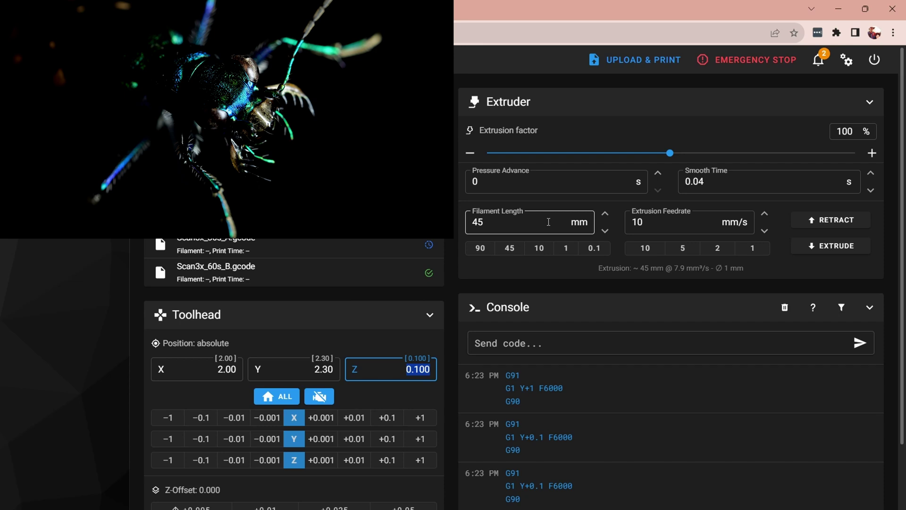
key("alt+Tab")
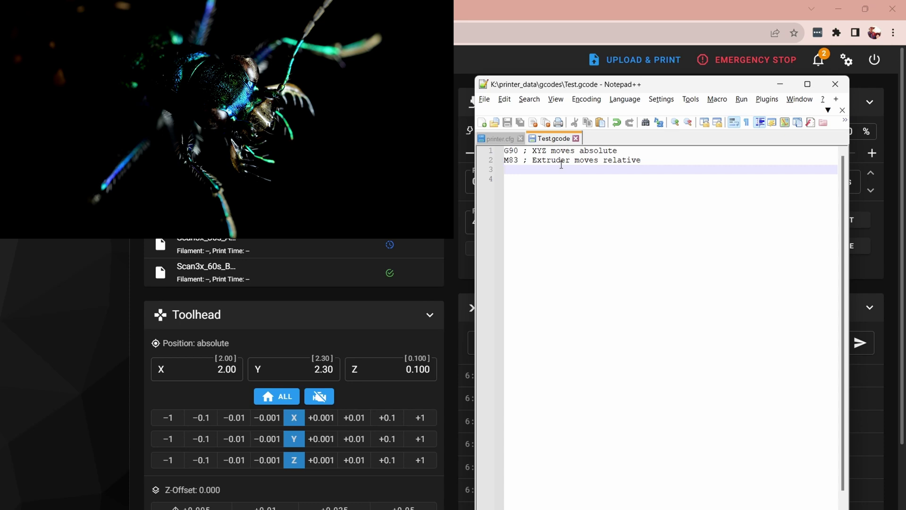
Enter G0 X2.0 Y2.3 Z0.1 E45 F20 on line 3 of Test.gcode, then start a new line.
type("G0")
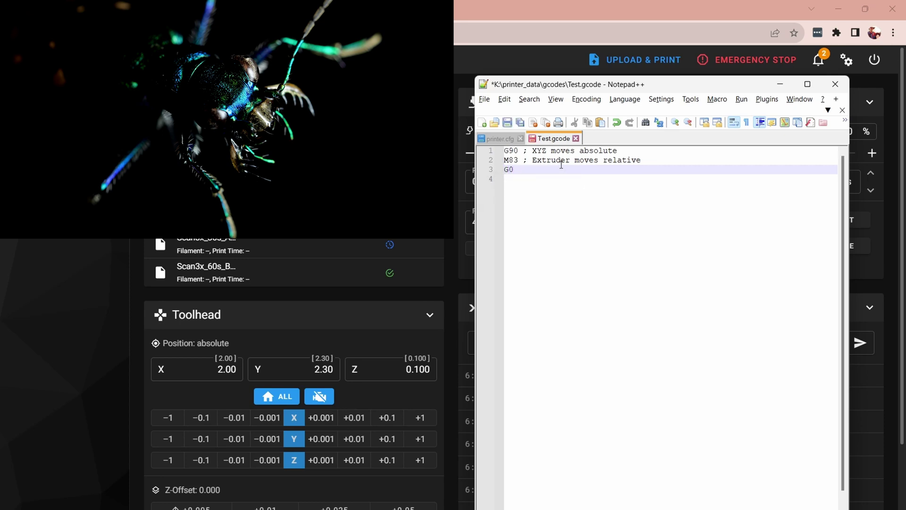
type(" X")
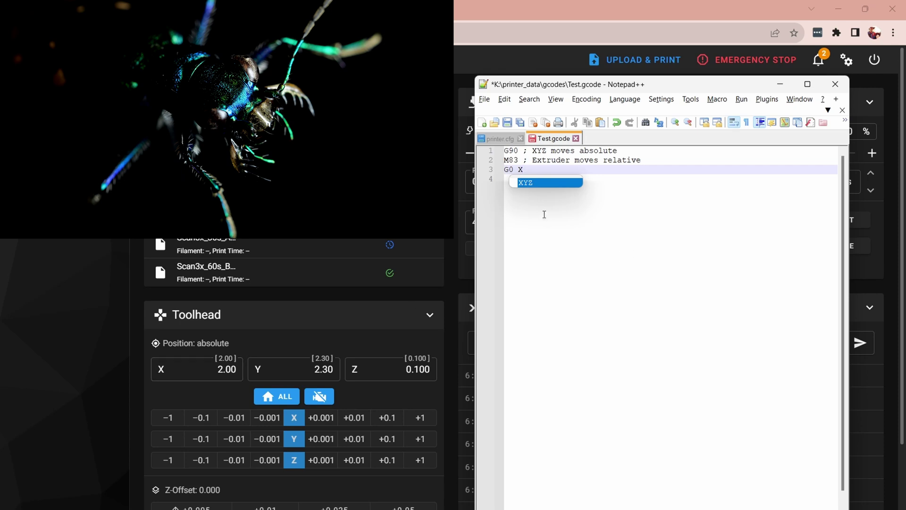
type("2.0 ")
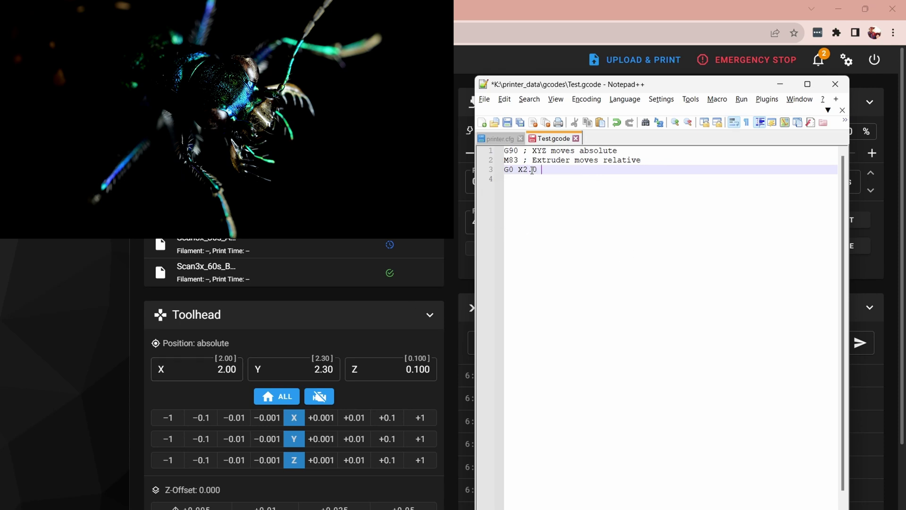
type("Y2.3 Z0.1")
type("E45")
type("F")
type("20")
key("Return")
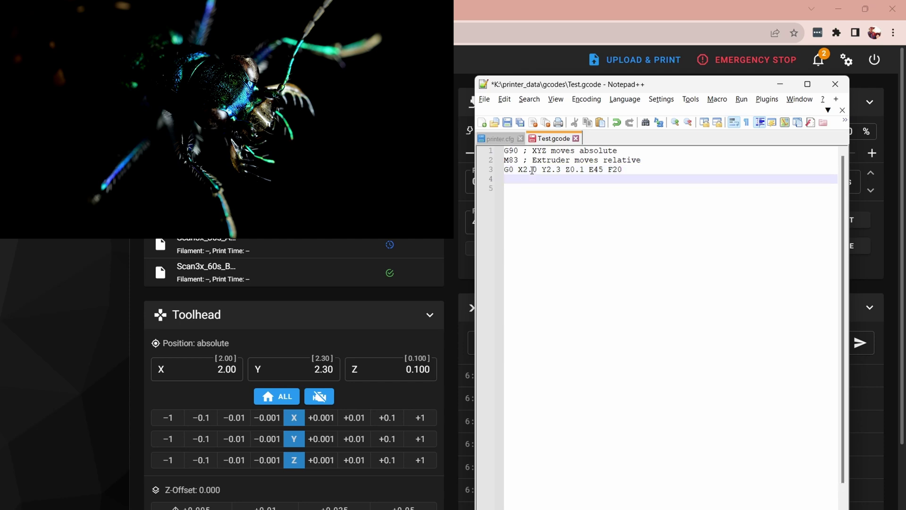
Add the lines G4 P1000 and G0 X0 Y0 Z0 E-45 F40, then save Test.gcode.
type("G4 P1000")
key("Return")
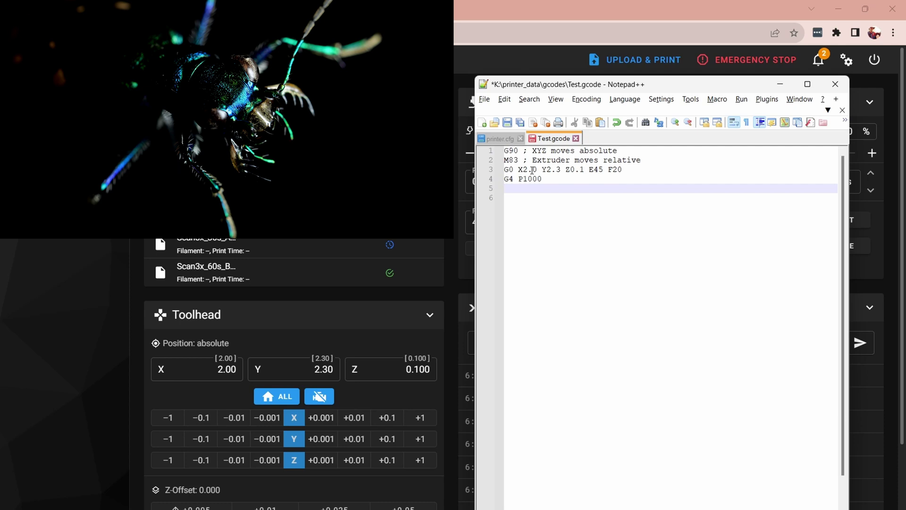
type("G0 X0 Y0 Z0 E")
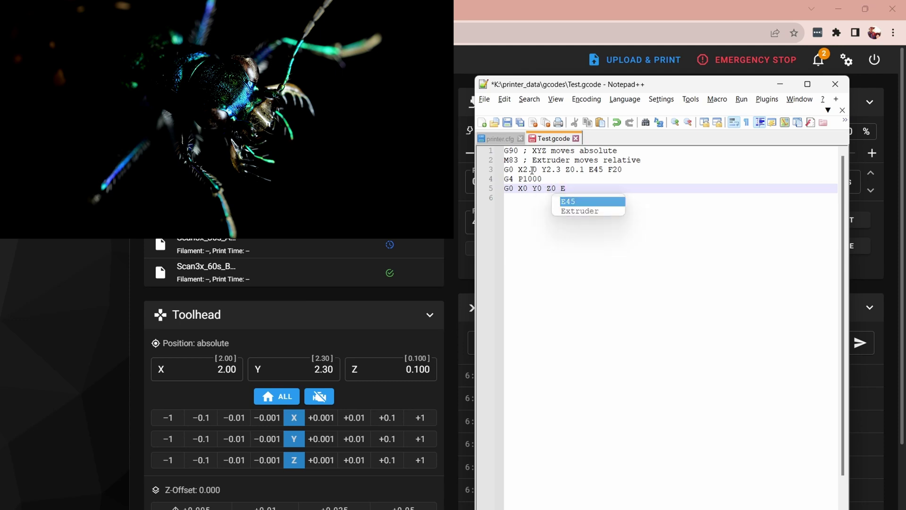
type("-45")
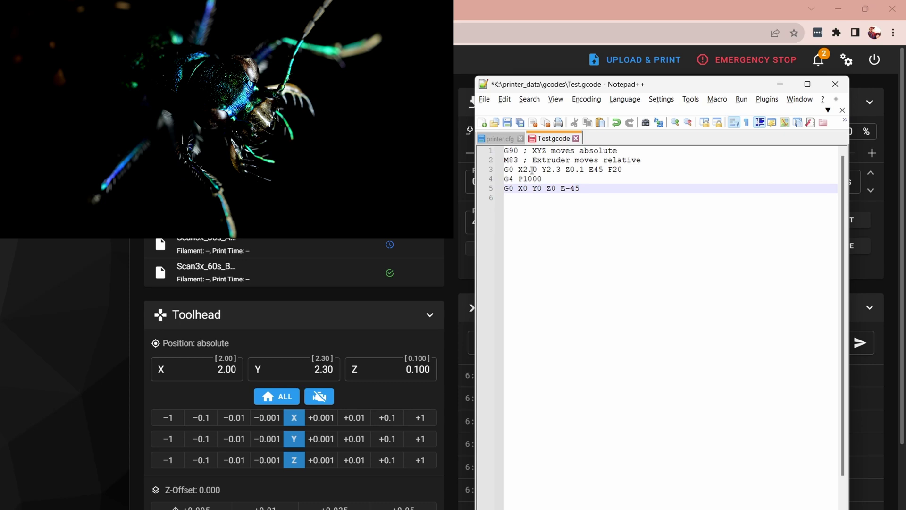
type("F40")
key("Return")
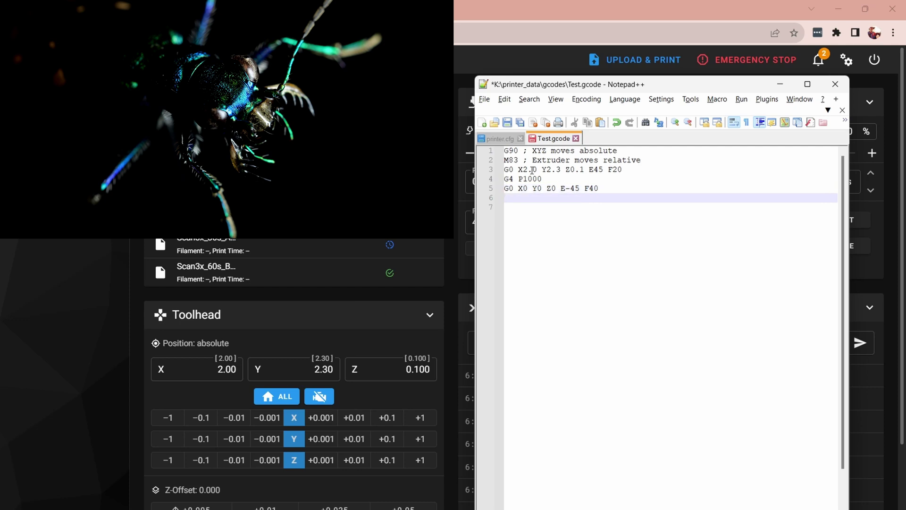
key("ctrl+s")
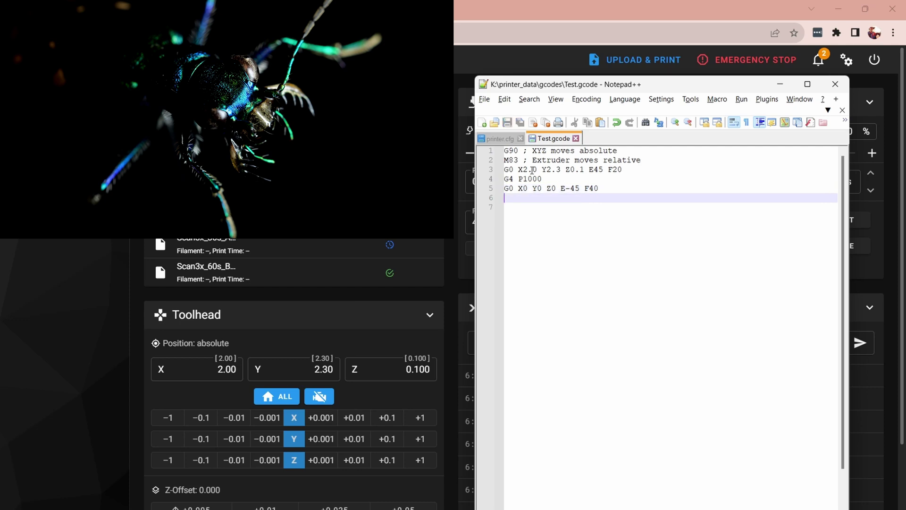
Enter 0 for the toolhead X, Y and Z positions, then RETRACT 45 mm of filament.
left_click(194, 374)
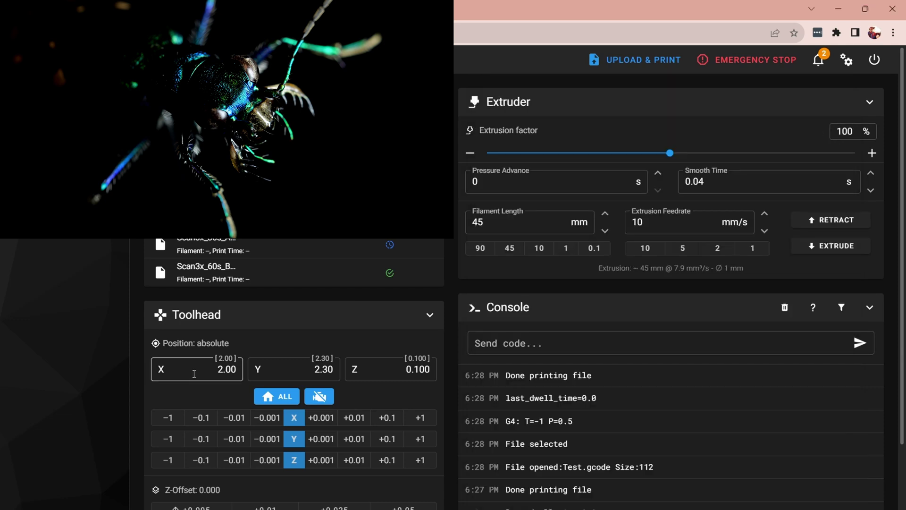
left_click(194, 374)
type("0")
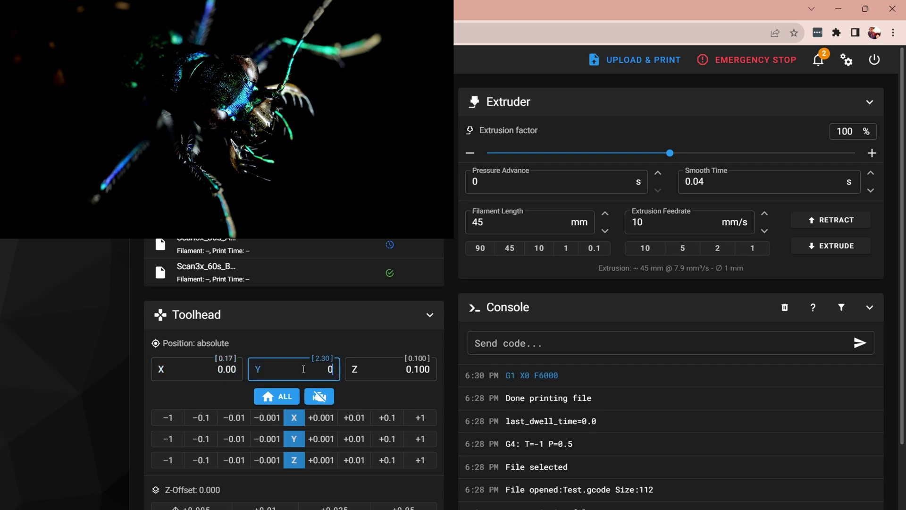
key("Return")
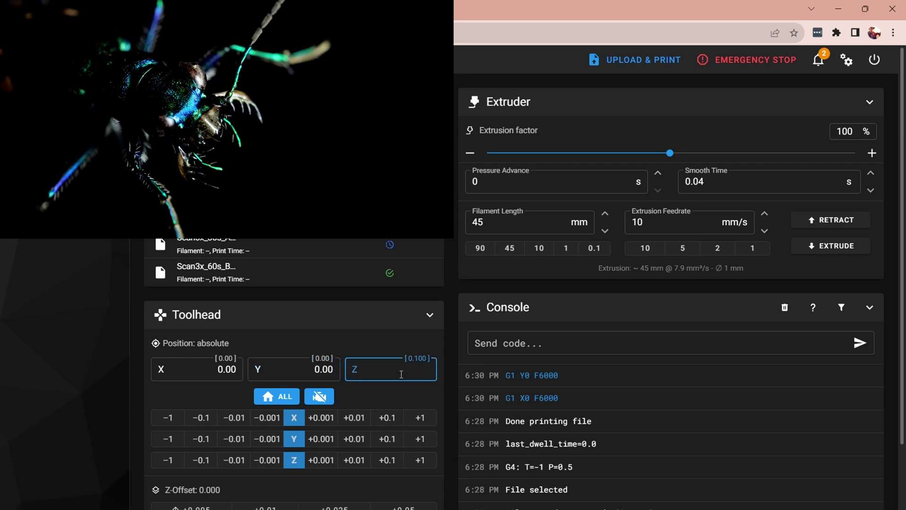
type("0")
key("Return")
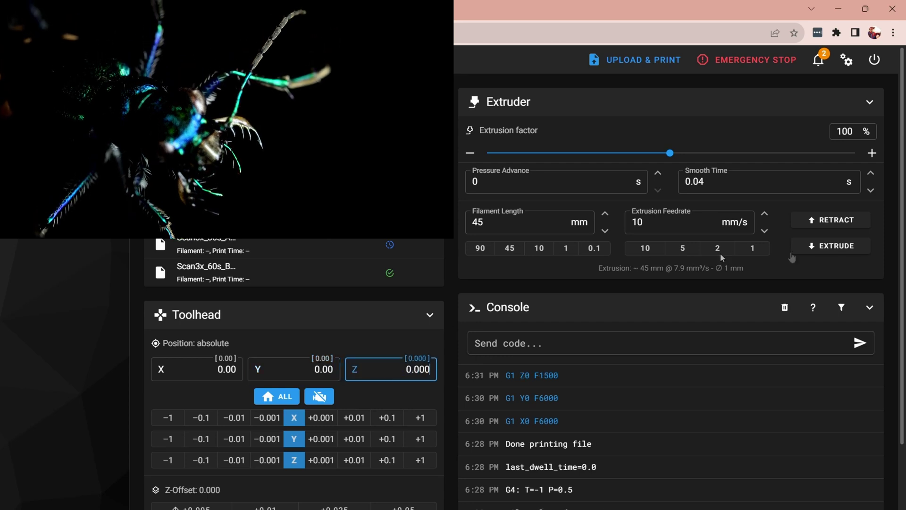
left_click(842, 225)
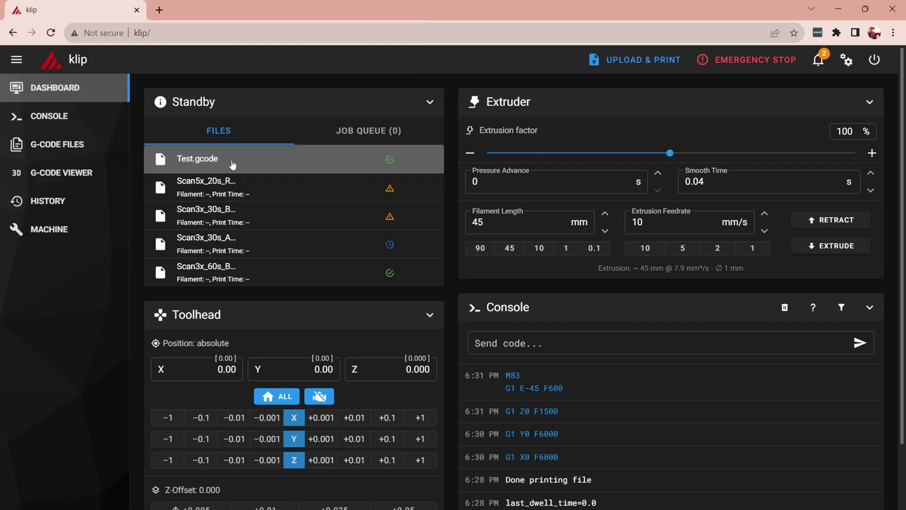
Print Test.gcode from the Files list, confirming in the Start Job dialog.
left_click(232, 163)
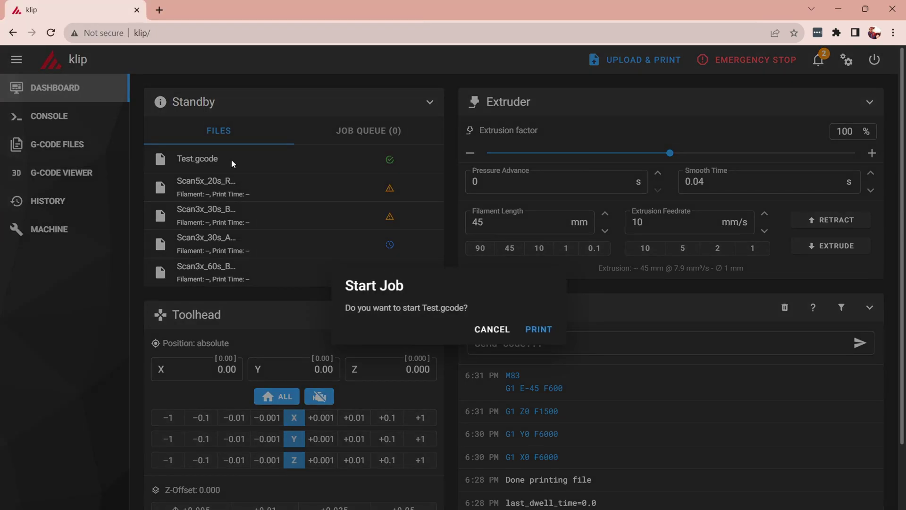
left_click(541, 330)
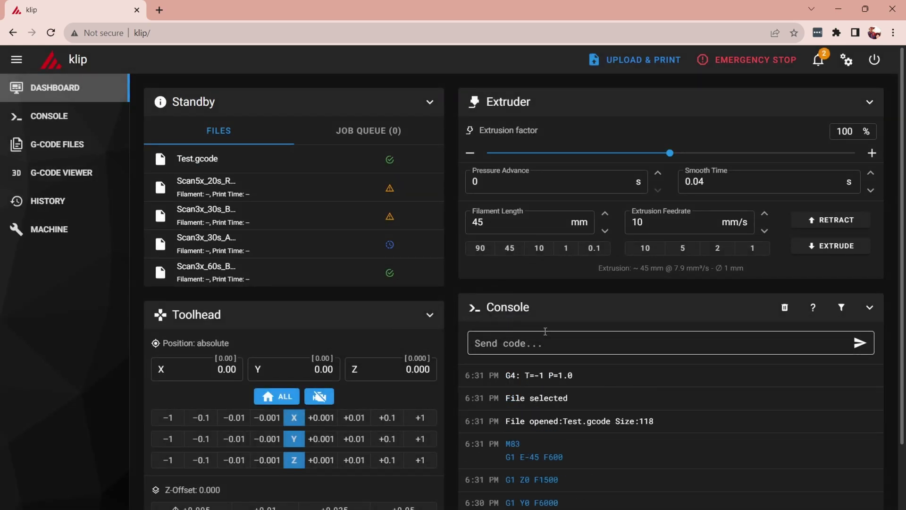